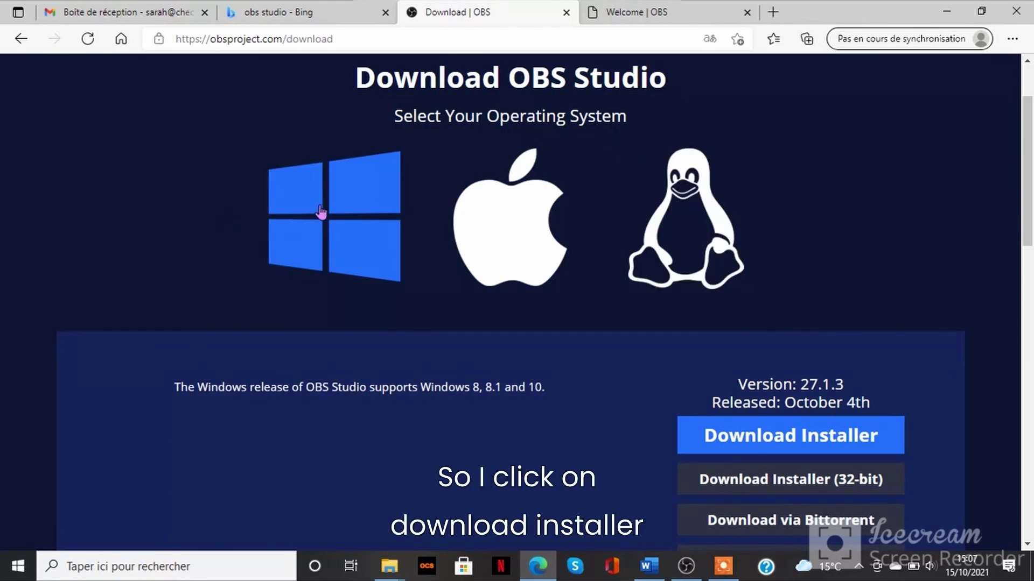
# Download the standard OBS Studio 27.1.3 installer for Windows and switch to OBS Studio
pyautogui.click(808, 439)
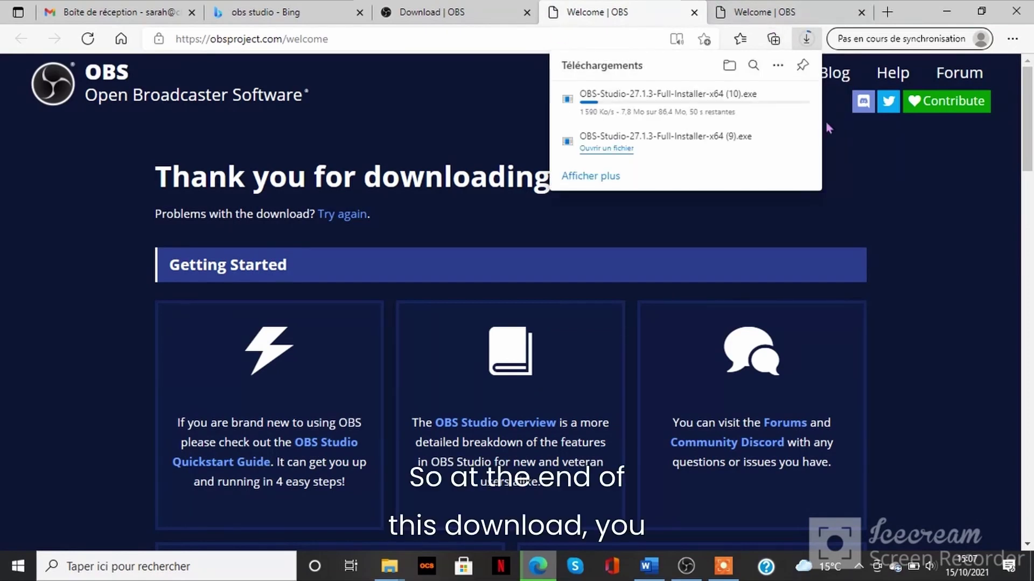
pyautogui.moveTo(666, 95)
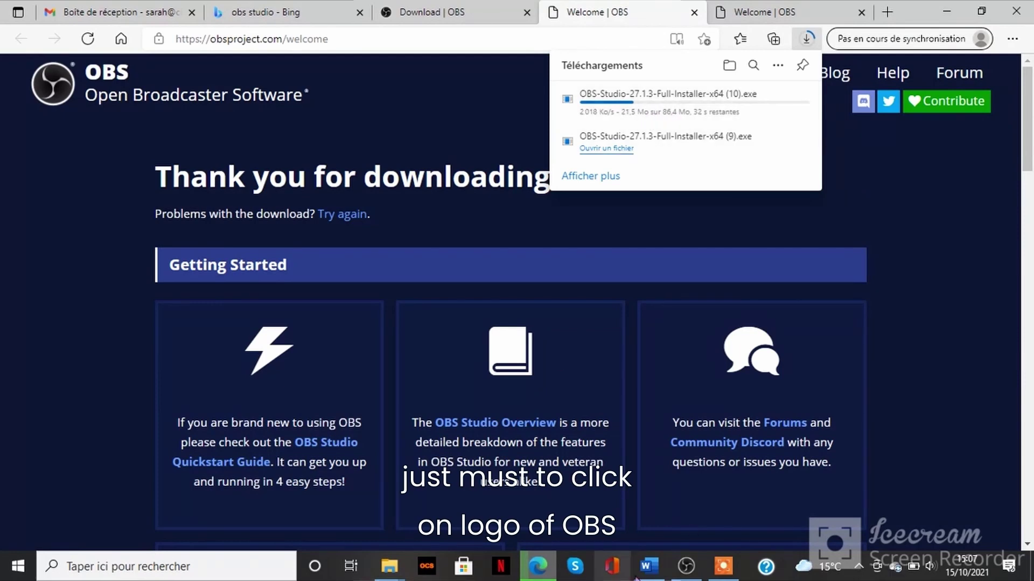
pyautogui.click(688, 566)
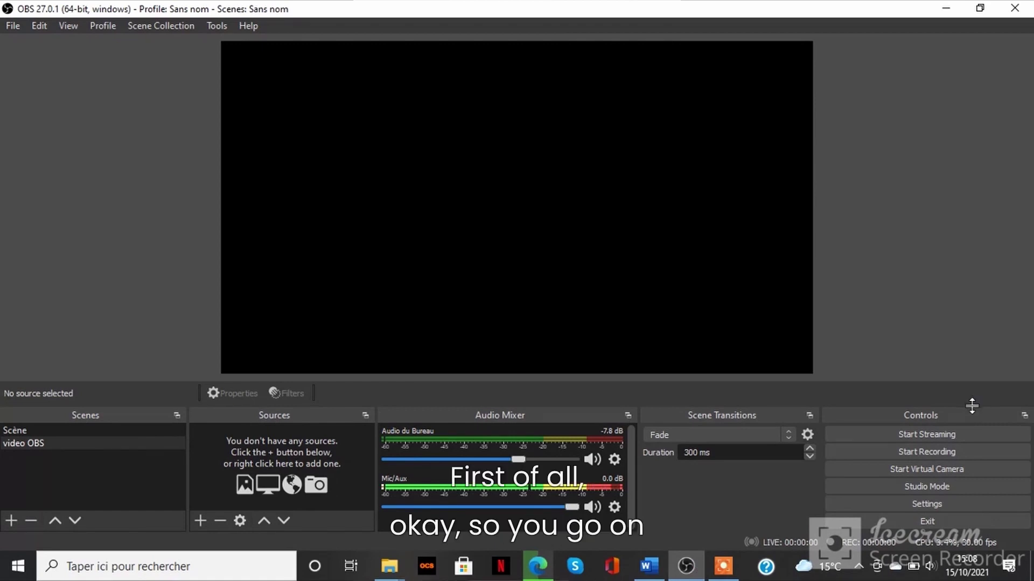
# Check the video bitrate in the Output settings and accept the settings
pyautogui.click(942, 504)
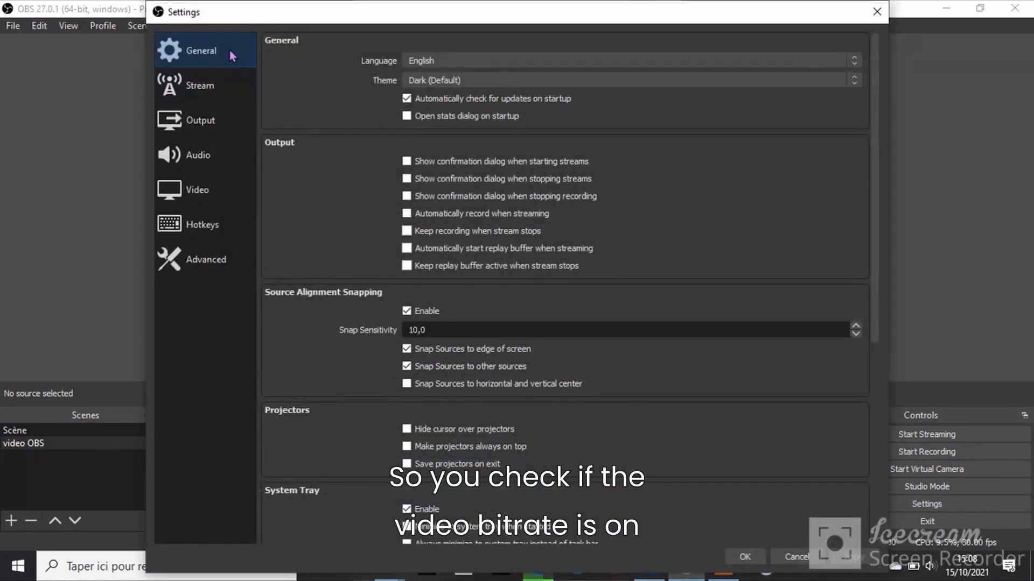
pyautogui.click(203, 123)
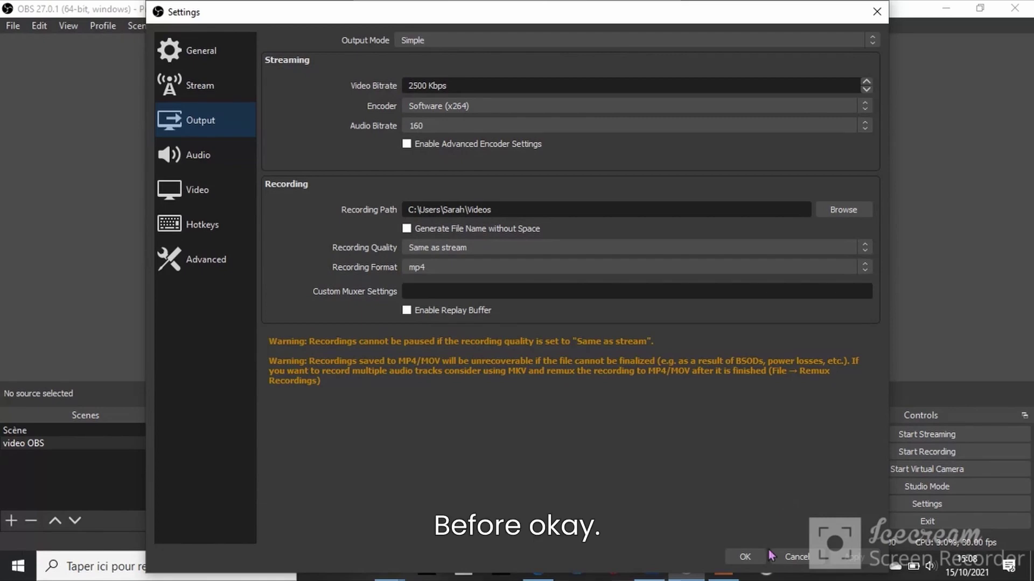
pyautogui.click(751, 554)
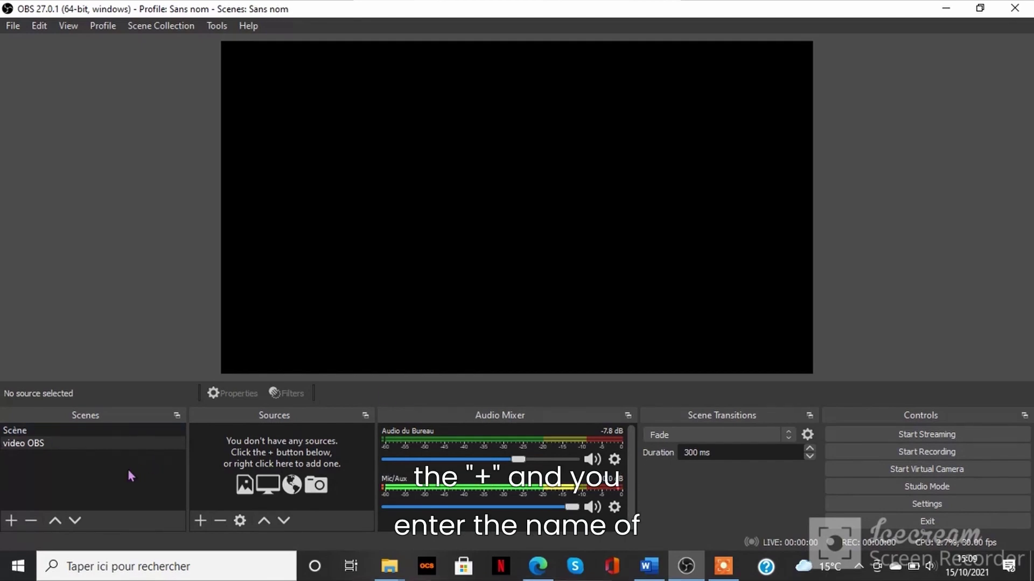
pyautogui.click(16, 527)
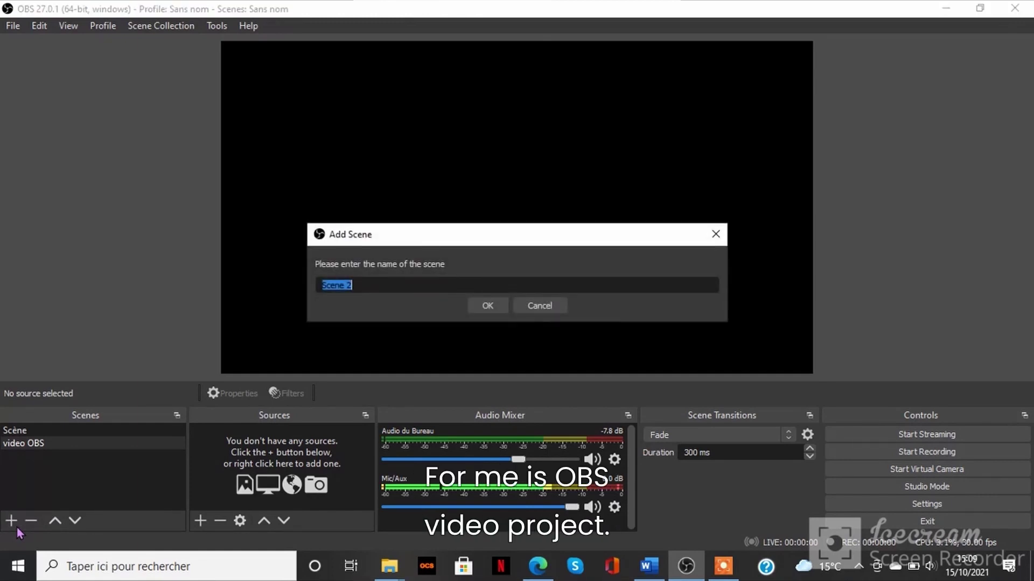
pyautogui.write('obs')
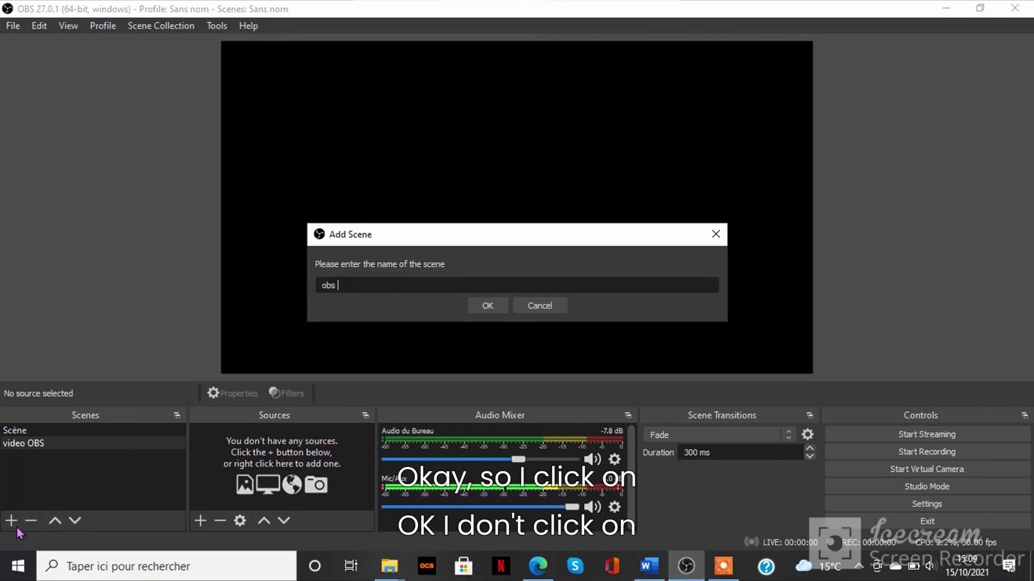
pyautogui.write(' video proj')
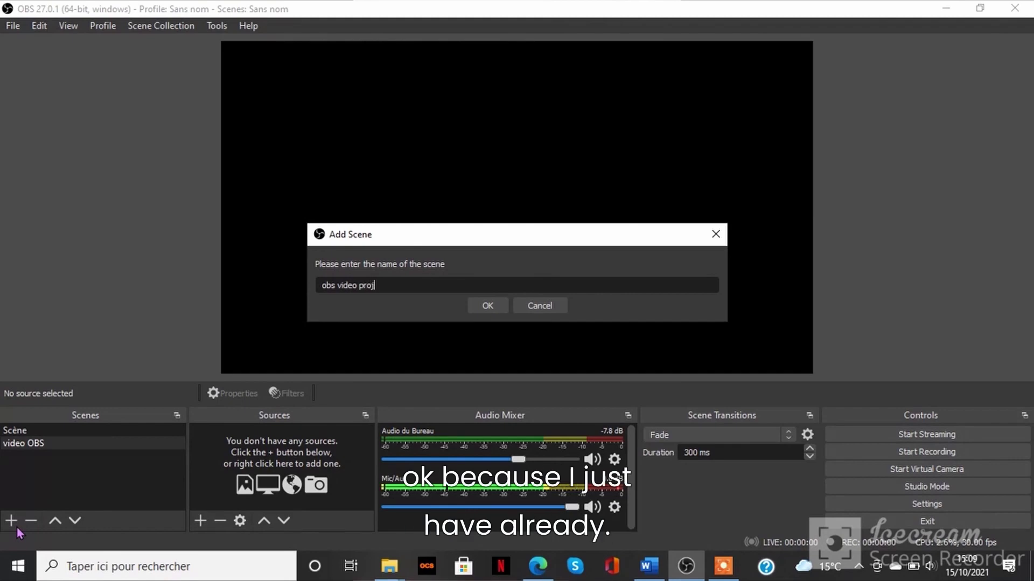
pyautogui.write('ect')
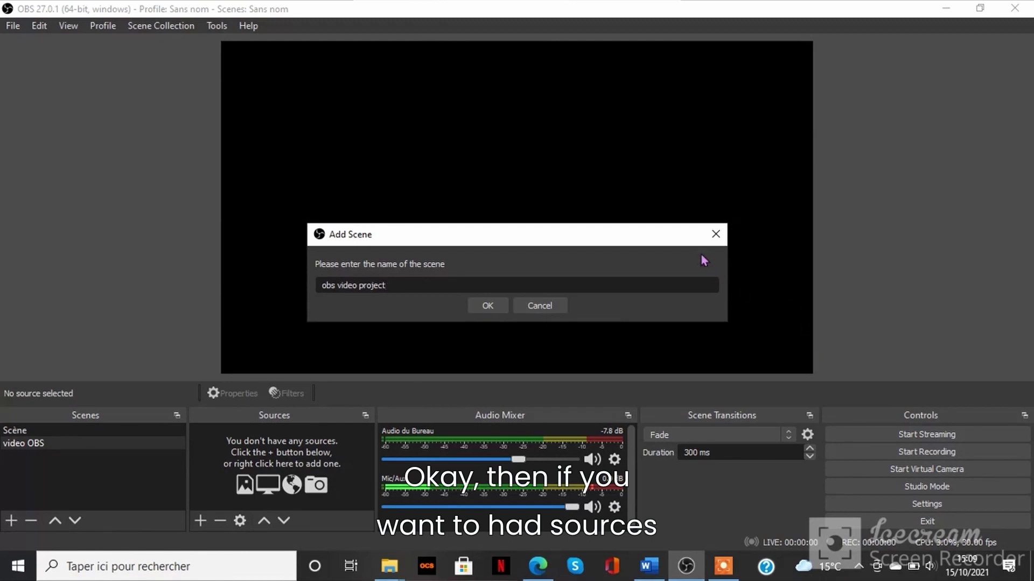
pyautogui.click(716, 236)
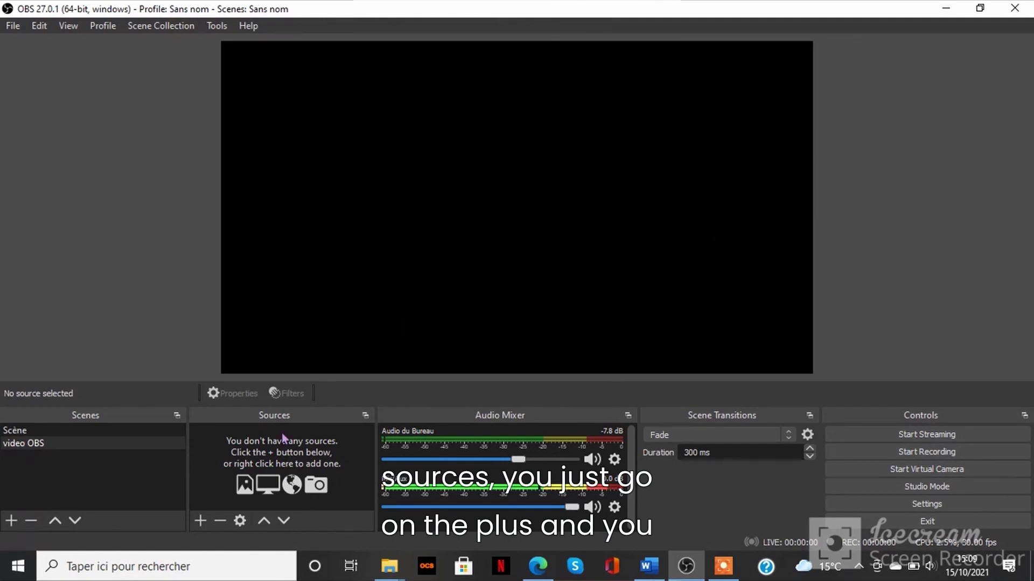
# Add a new Video Capture Device source using the HP Webcam to the video OBS scene
pyautogui.click(205, 517)
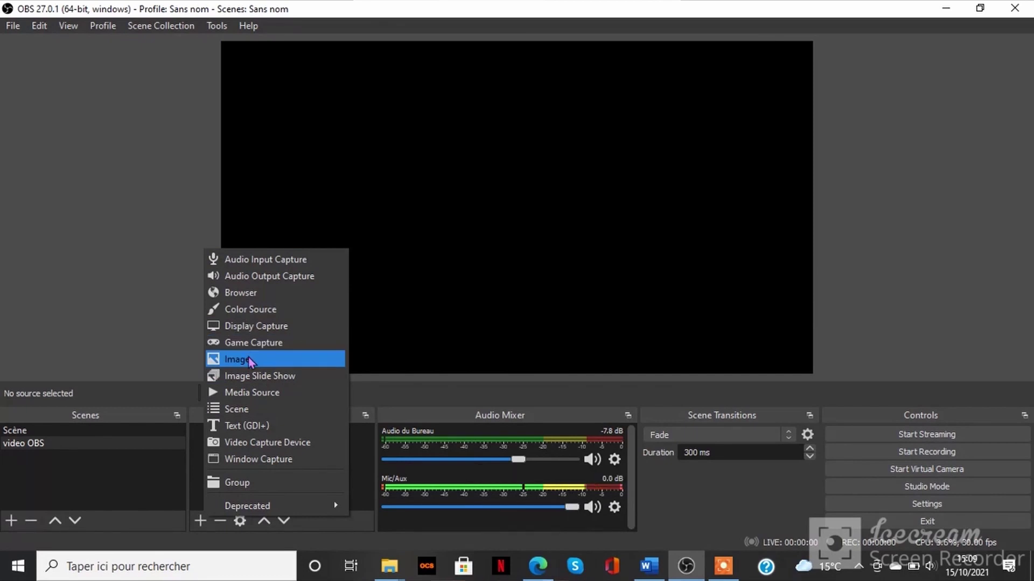
pyautogui.click(270, 442)
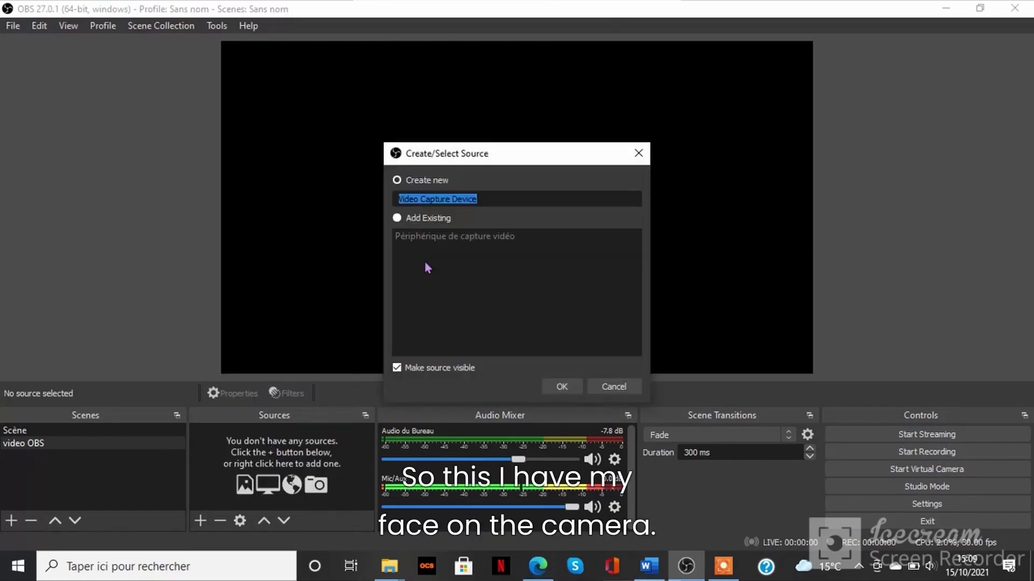
pyautogui.click(574, 386)
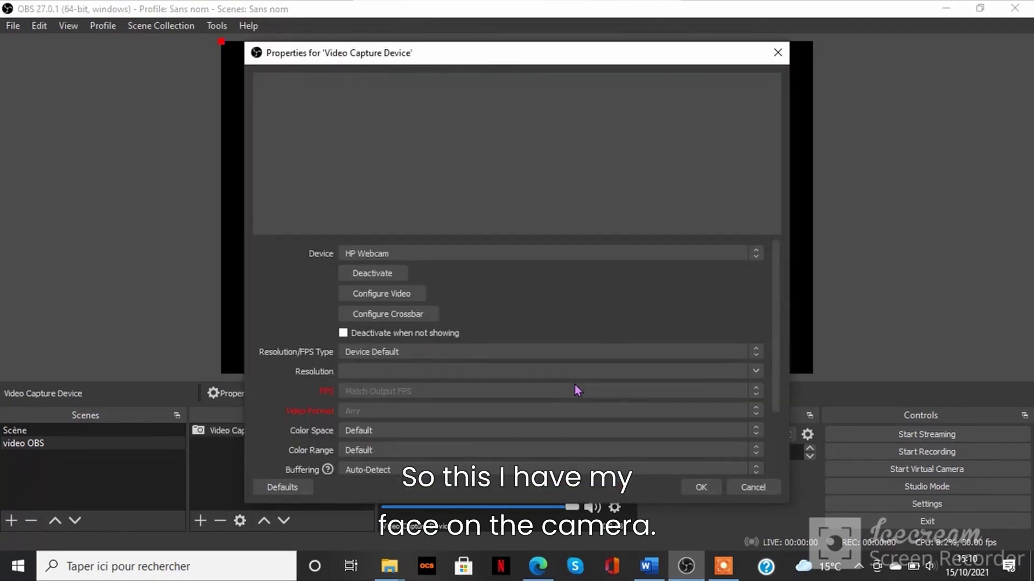
pyautogui.click(700, 488)
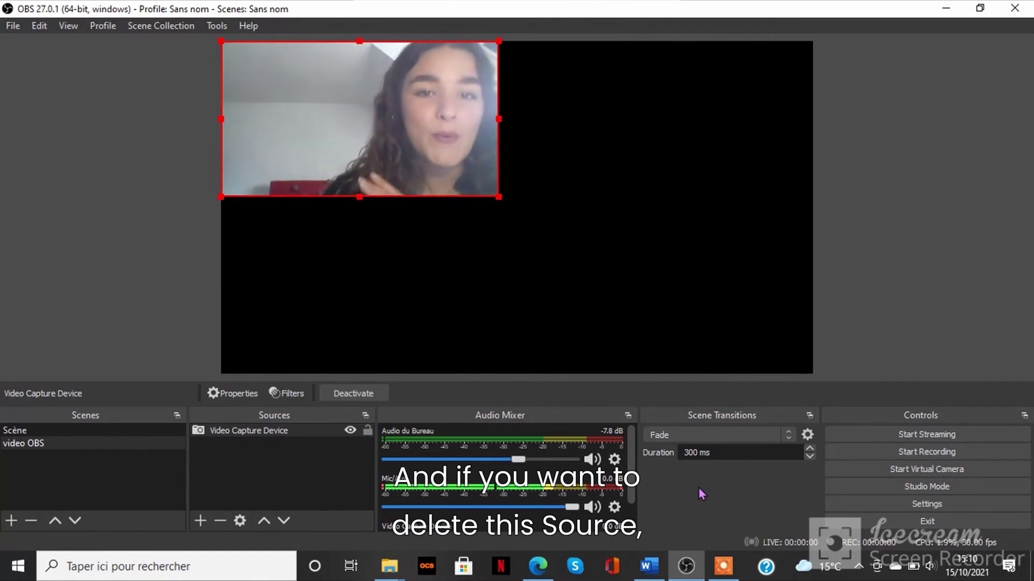
# Remove the Video Capture Device source from the video OBS scene
pyautogui.click(282, 433)
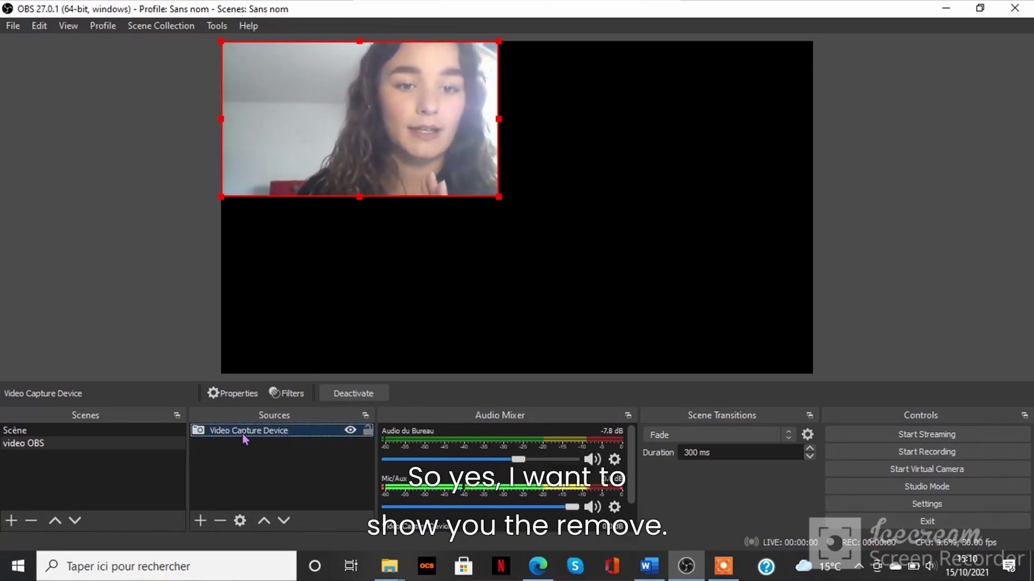
pyautogui.click(219, 521)
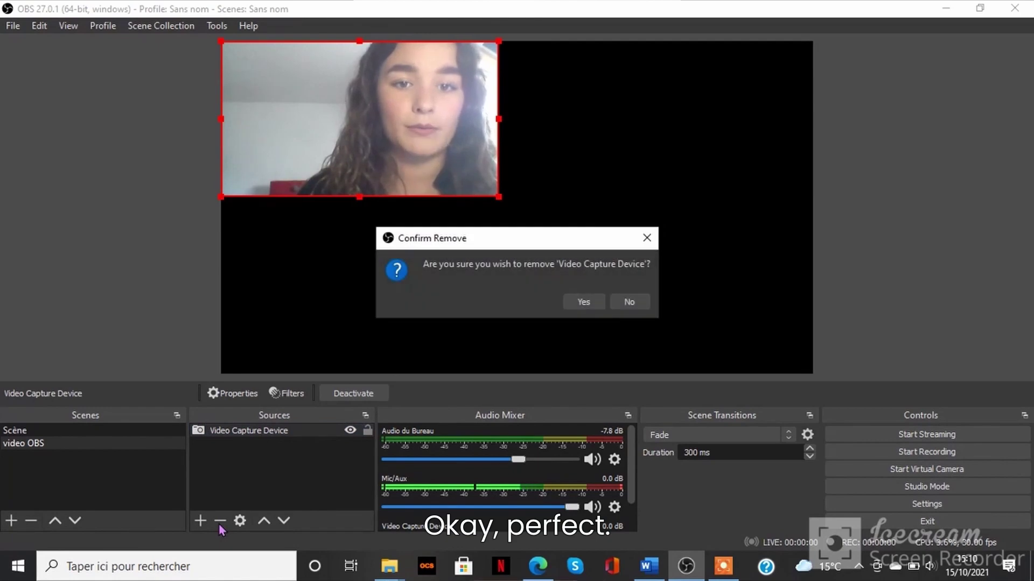
pyautogui.click(583, 302)
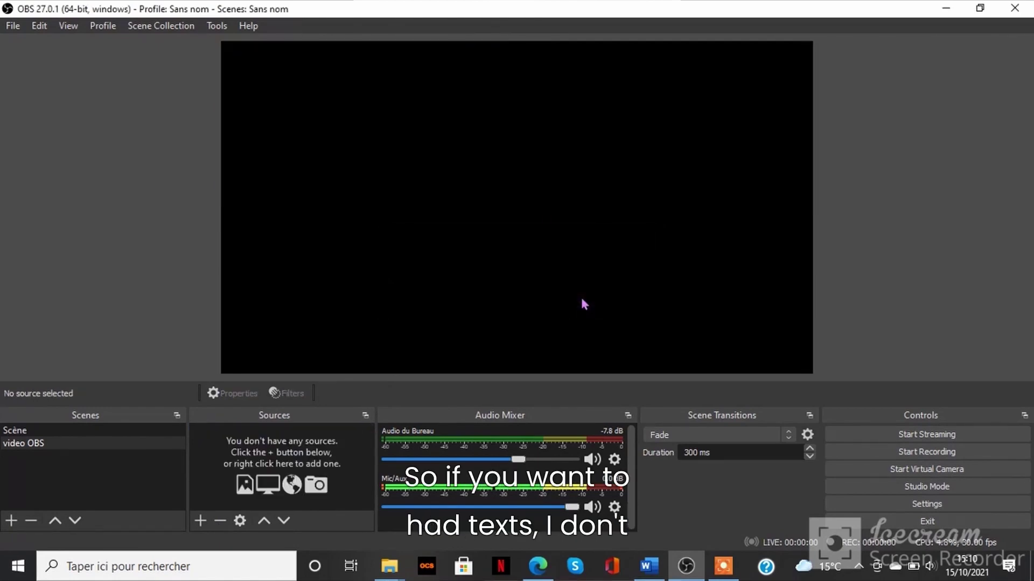
# Add a new Text (GDI+) source reading "My name is" followed by the presenter's first name
pyautogui.click(201, 521)
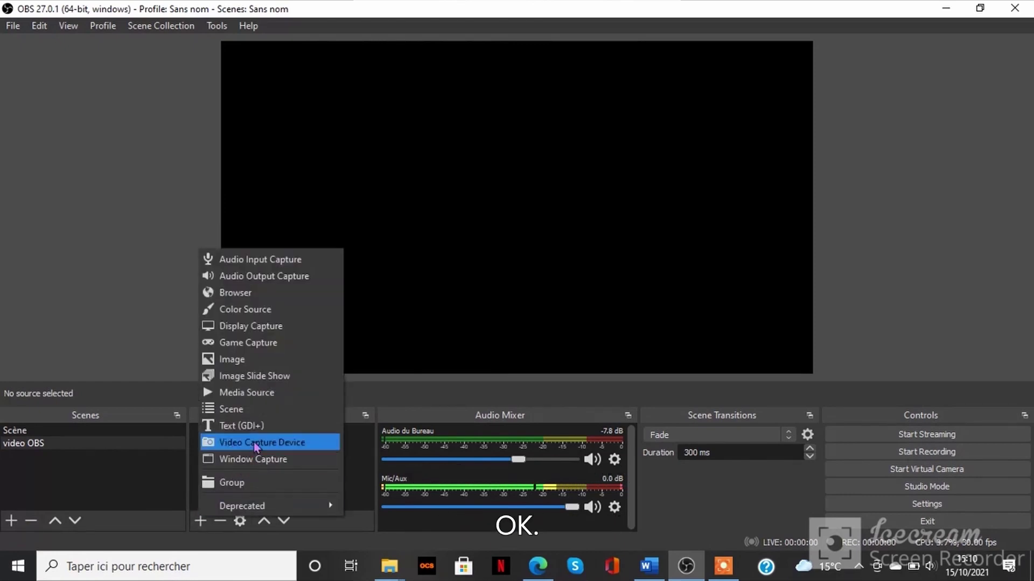
pyautogui.click(260, 426)
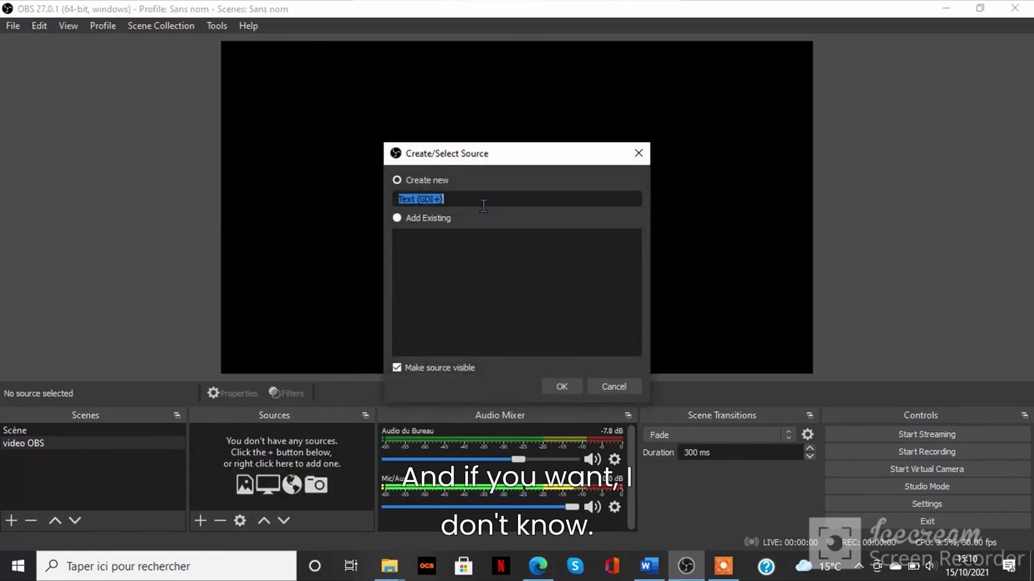
pyautogui.click(560, 387)
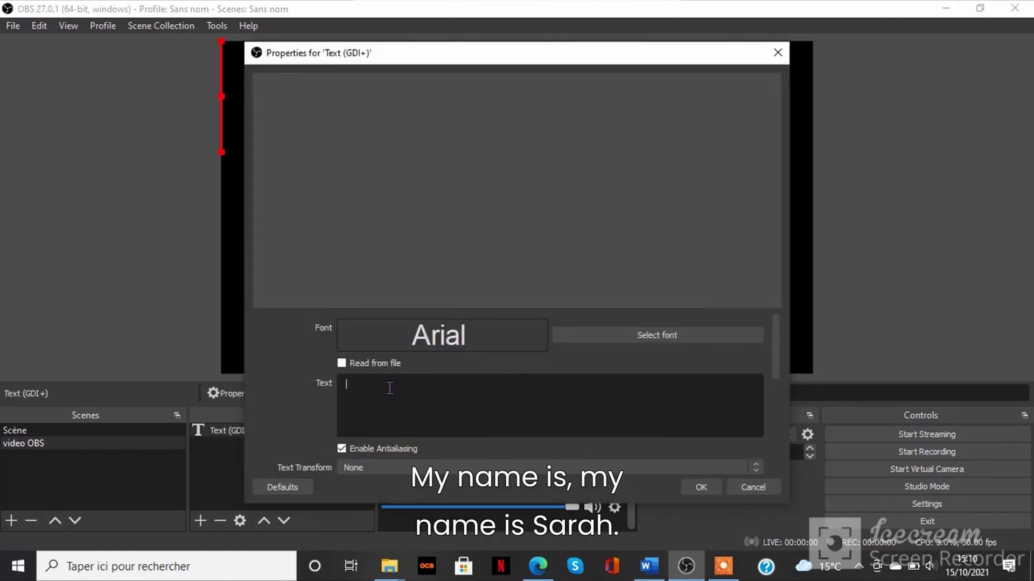
pyautogui.write('My ')
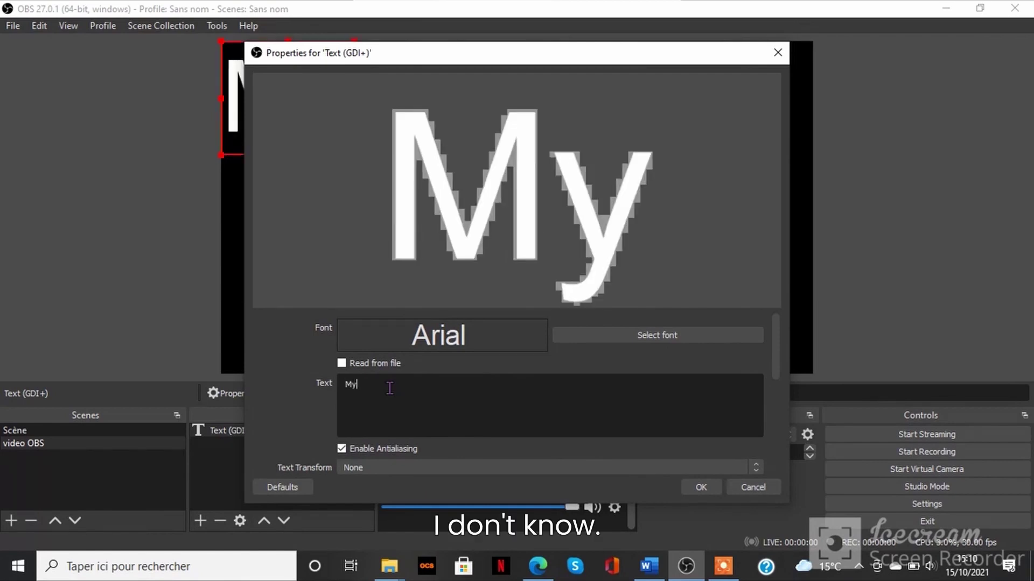
pyautogui.write('name ')
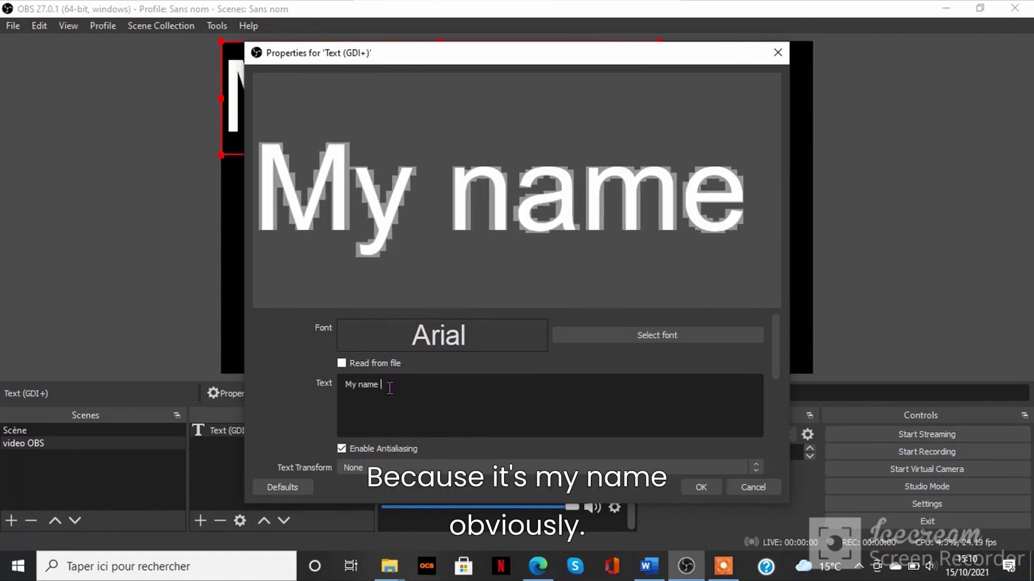
pyautogui.write('is Sat')
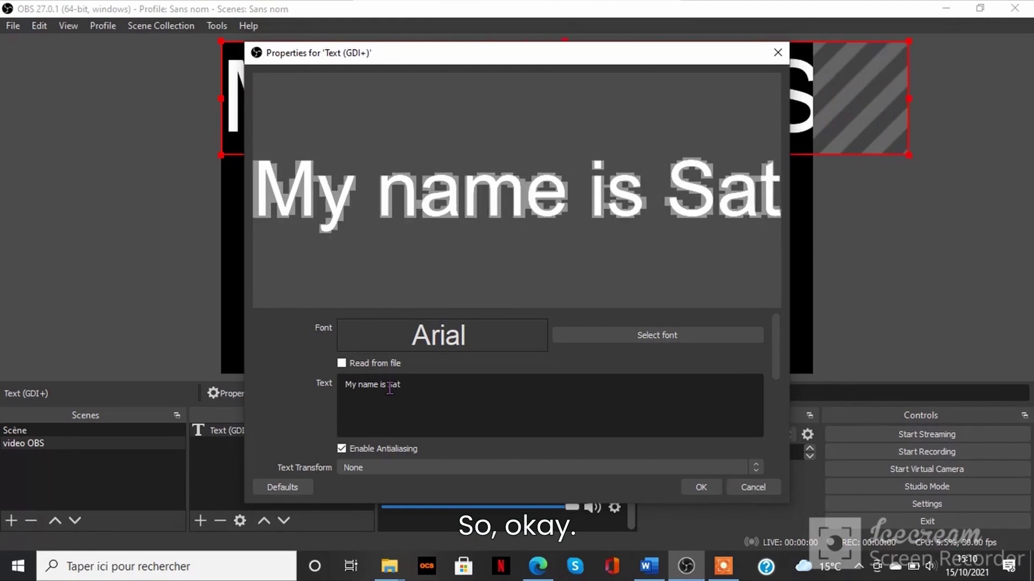
pyautogui.press('BackSpace')
pyautogui.write('ra')
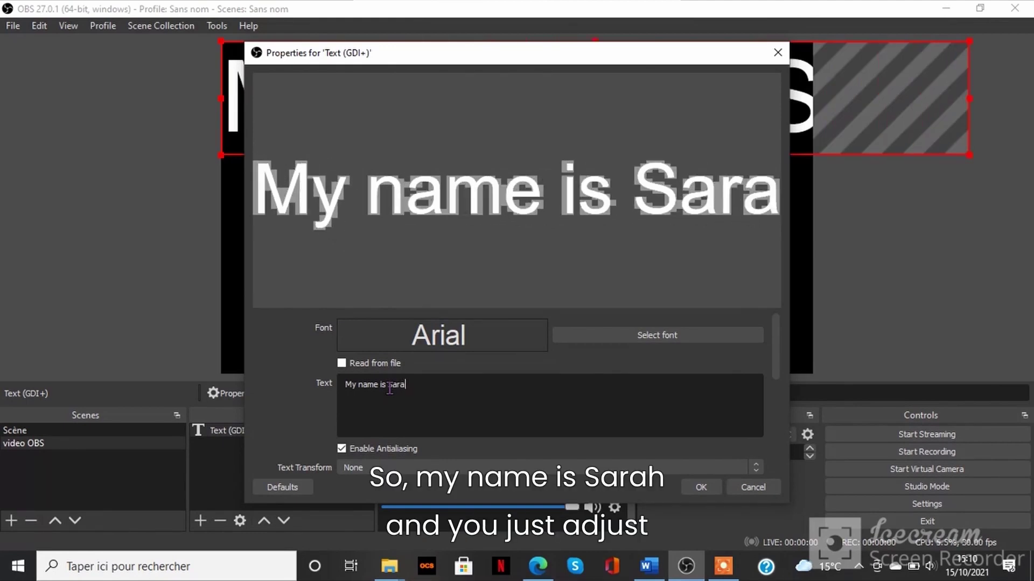
pyautogui.write('h')
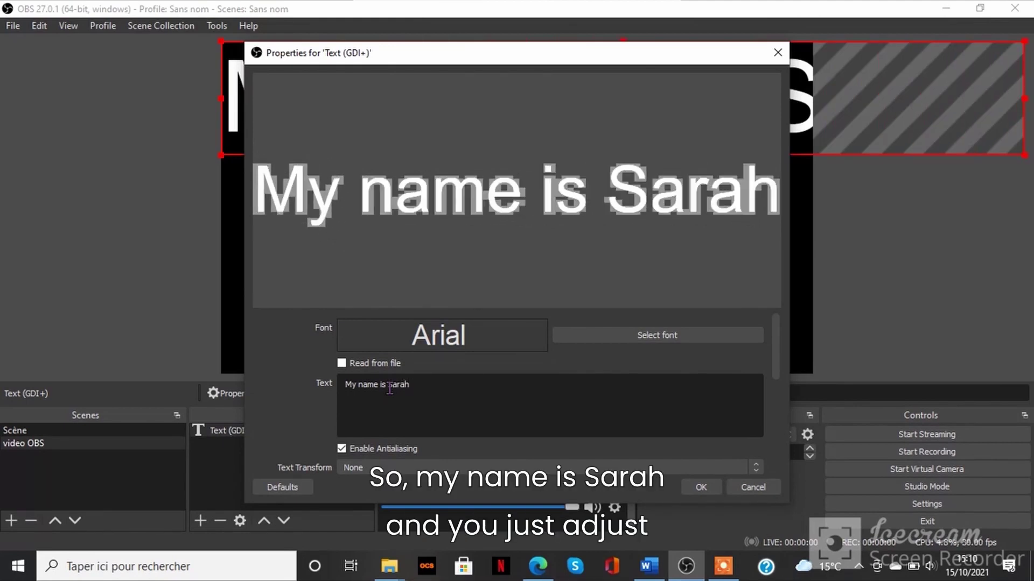
pyautogui.click(700, 488)
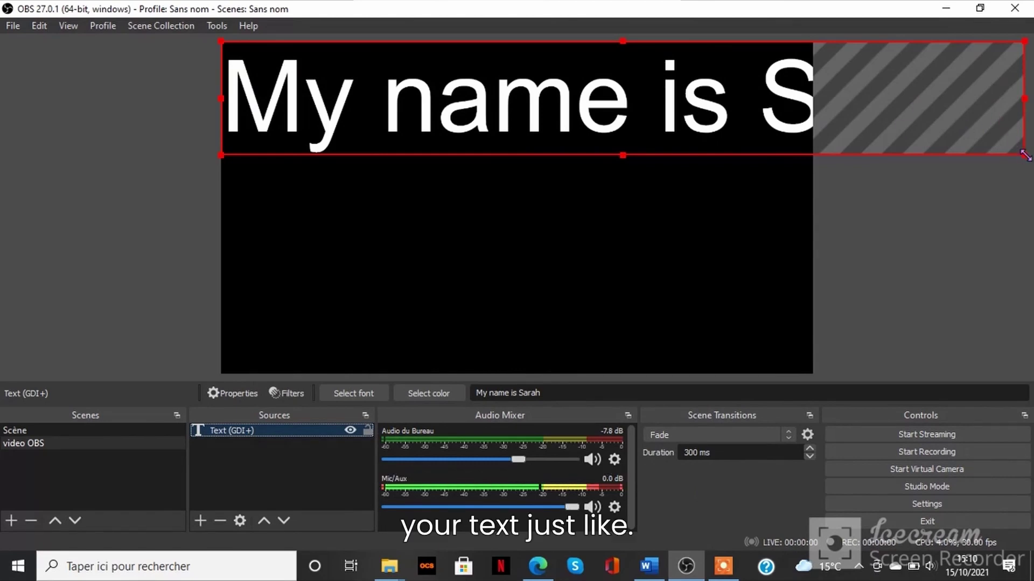
# Try to resize the text with the presenter's name in the preview and remove its Text (GDI+) source
pyautogui.moveTo(1024, 155); pyautogui.dragTo(895, 163)
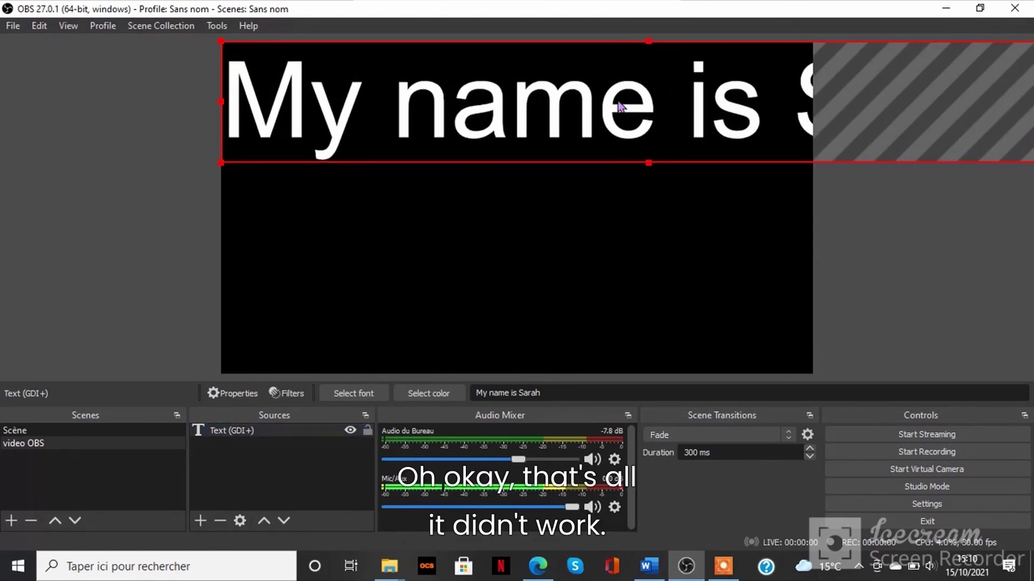
pyautogui.moveTo(219, 38); pyautogui.dragTo(726, 154)
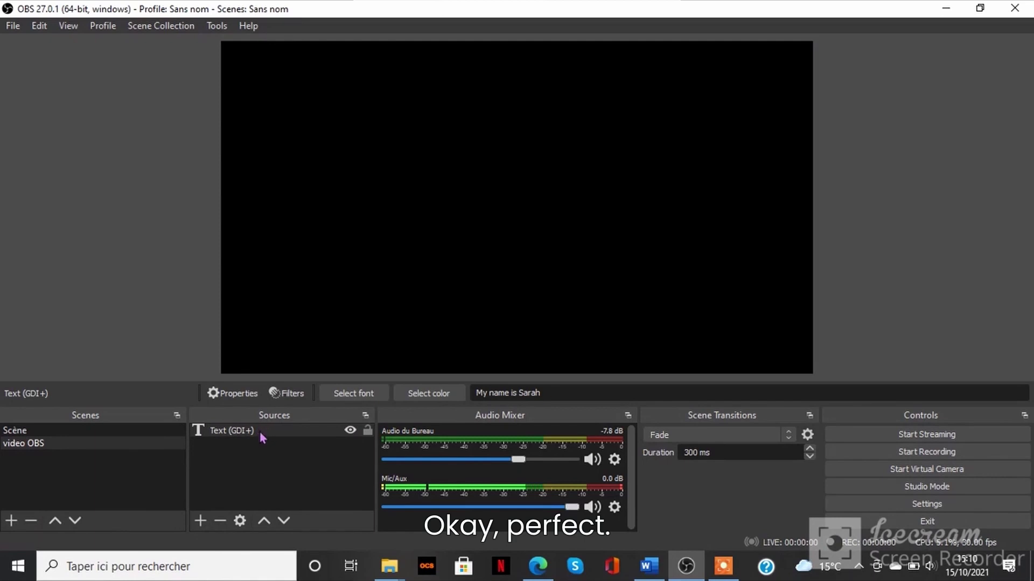
pyautogui.click(221, 521)
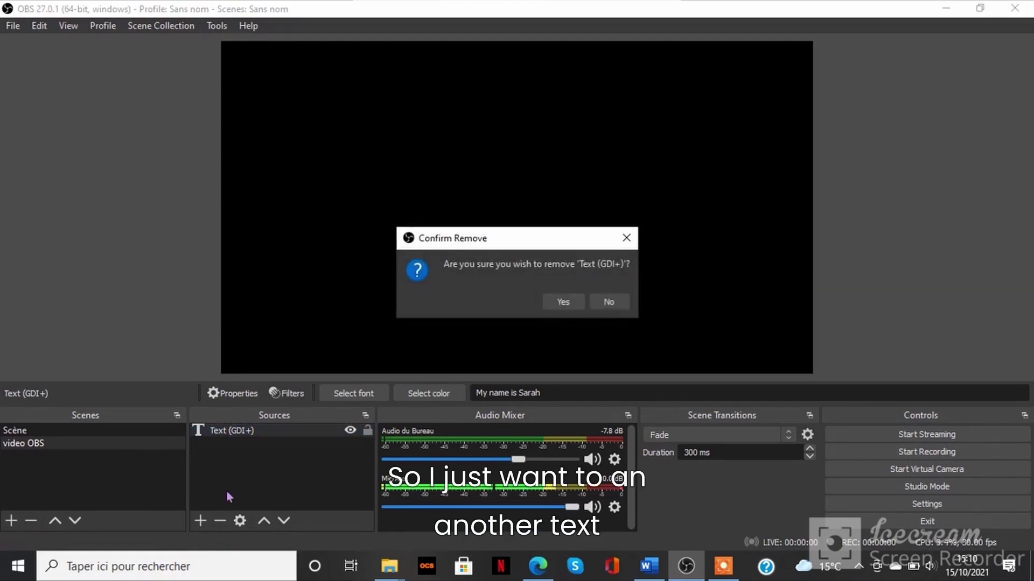
pyautogui.click(563, 302)
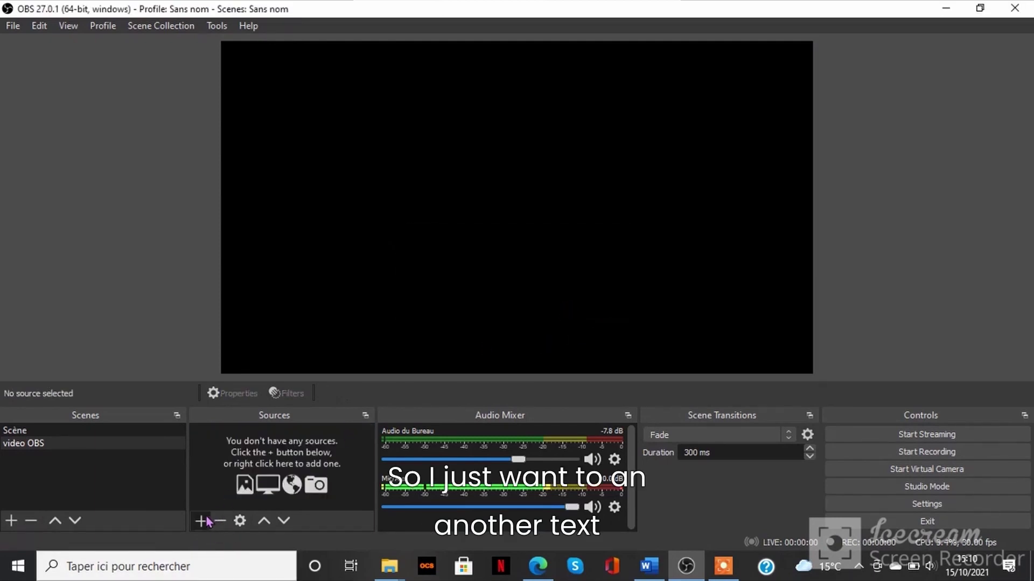
# Add a new Text (GDI+) source reading "CHECKSUB" to the video OBS scene
pyautogui.click(202, 521)
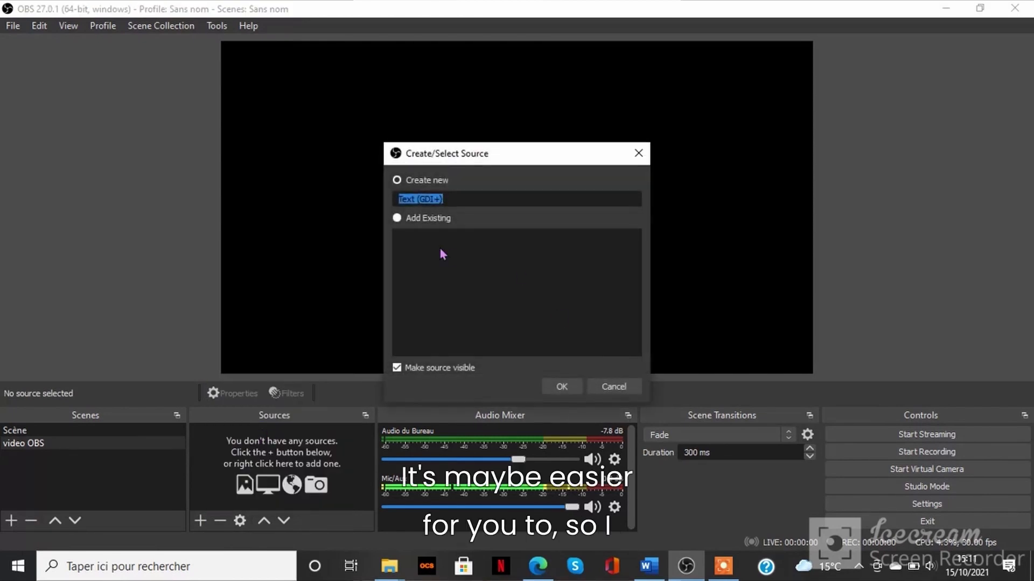
pyautogui.click(550, 390)
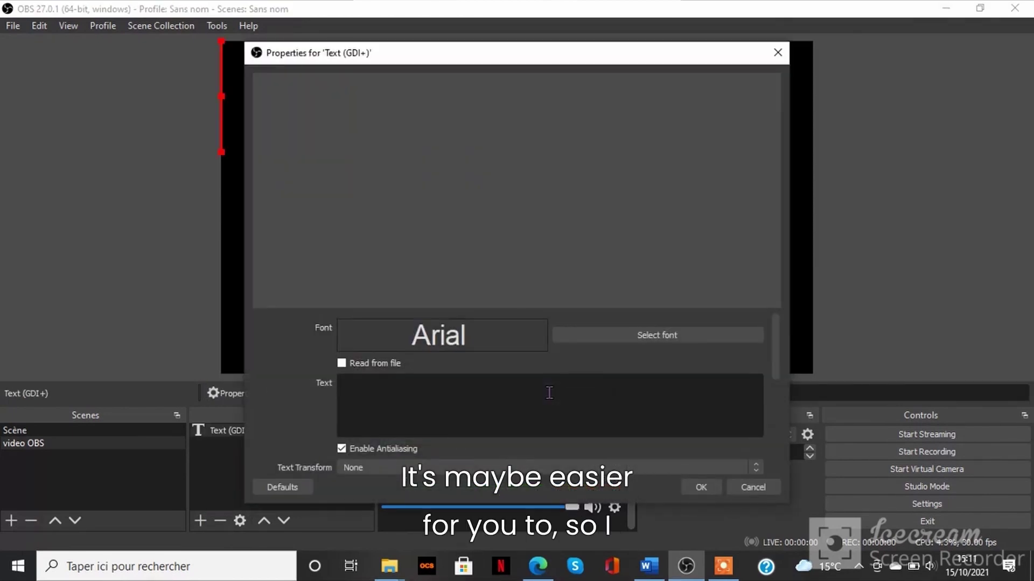
pyautogui.click(482, 401)
pyautogui.write('X')
pyautogui.press('BackSpace')
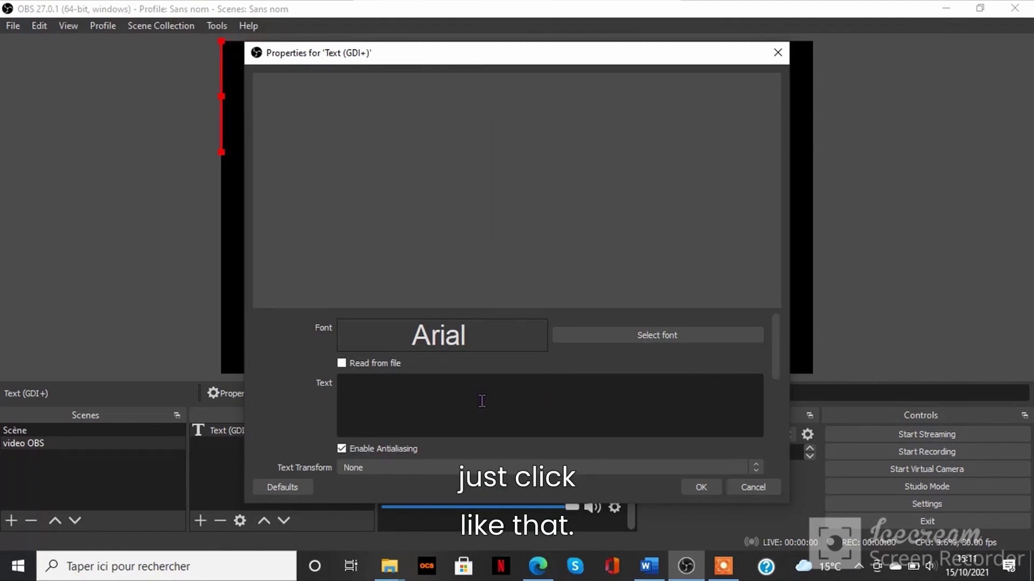
pyautogui.write('Ch')
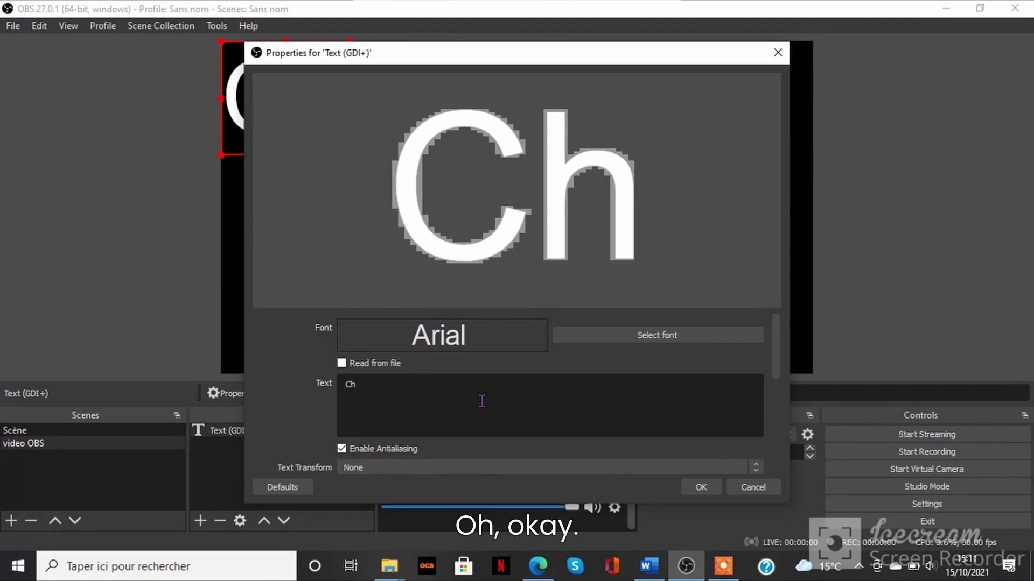
pyautogui.press('BackSpace')
pyautogui.write('HECSU')
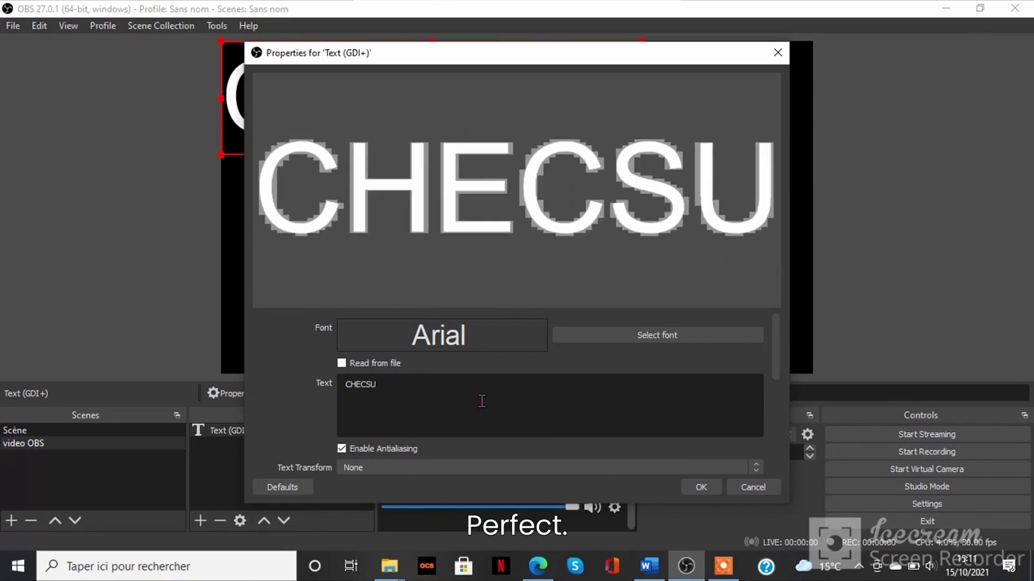
pyautogui.write('B')
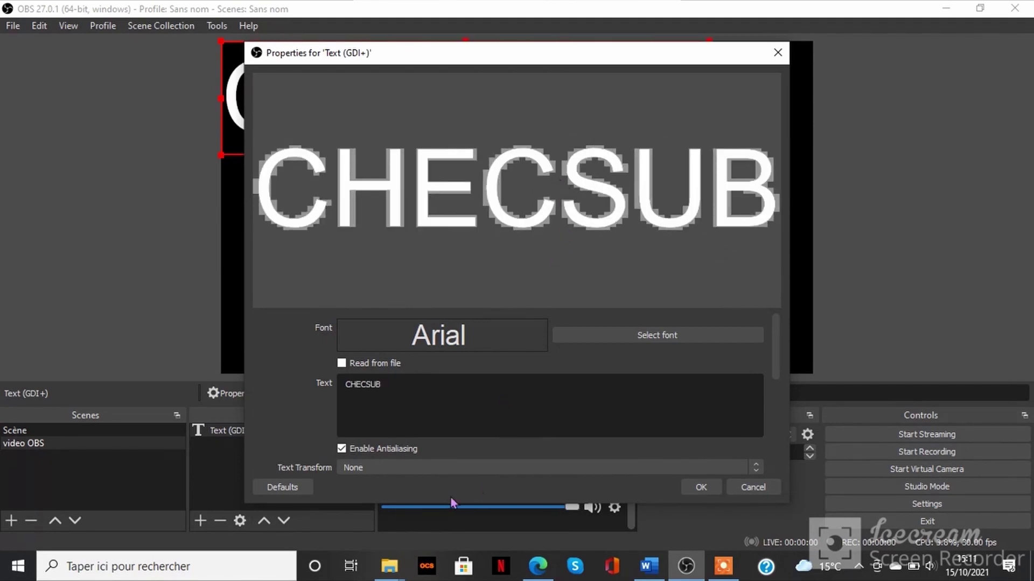
pyautogui.write('k')
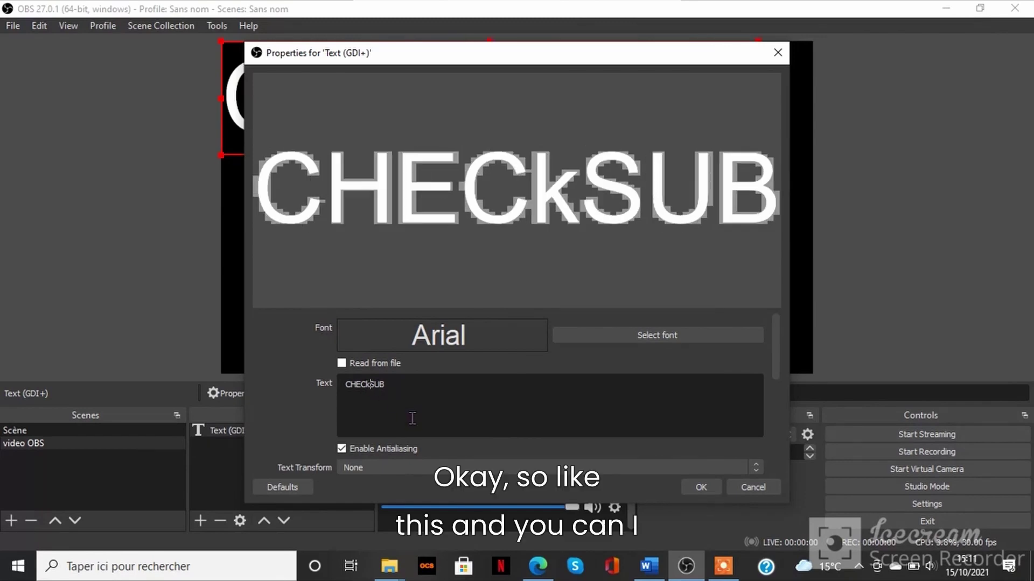
pyautogui.press('BackSpace')
pyautogui.write('H')
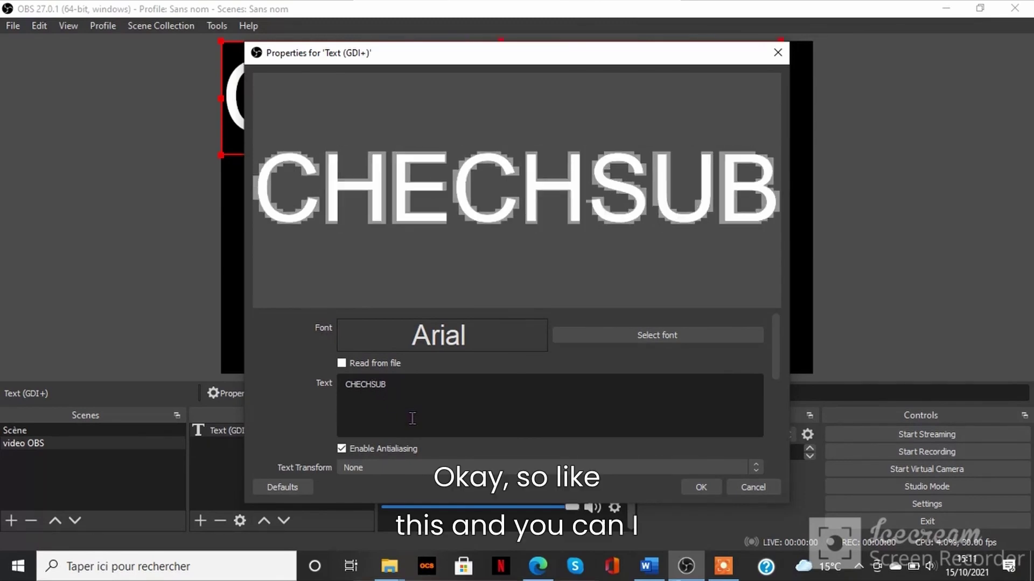
pyautogui.press('BackSpace')
pyautogui.write('K')
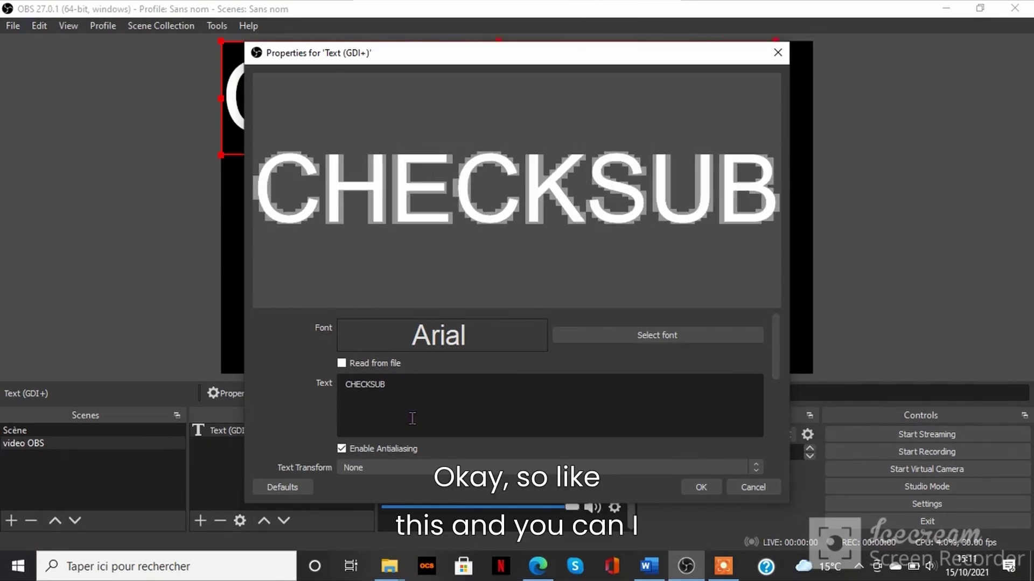
pyautogui.click(699, 487)
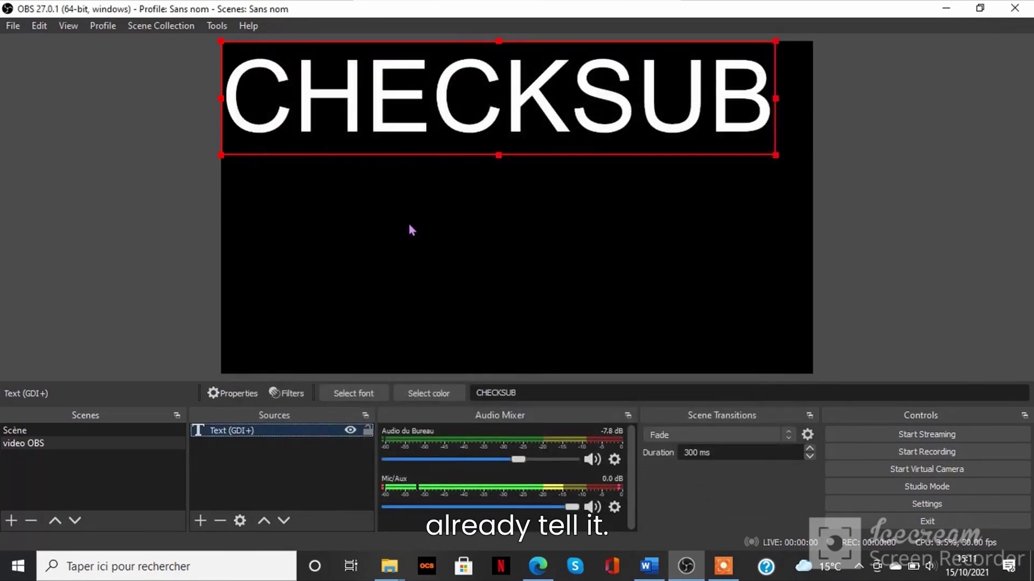
# Shift the CHECKSUB text slightly down and to the right in the preview and remove its Text (GDI+) source
pyautogui.moveTo(489, 93)
pyautogui.mouseDown()
pyautogui.moveTo(512, 122)
pyautogui.moveTo(491, 104)
pyautogui.moveTo(504, 91)
pyautogui.moveTo(506, 104)
pyautogui.mouseUp()
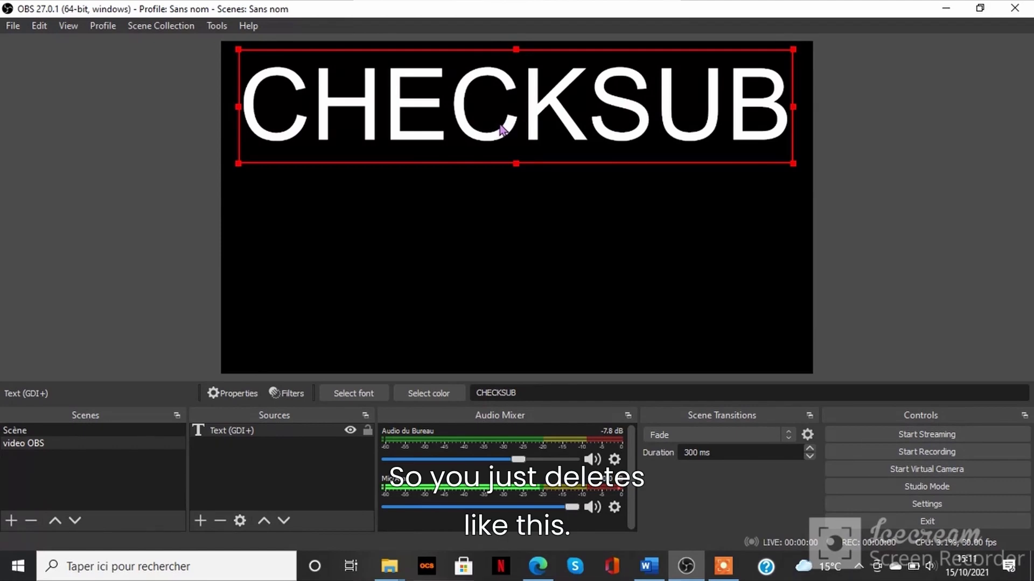
pyautogui.click(277, 429)
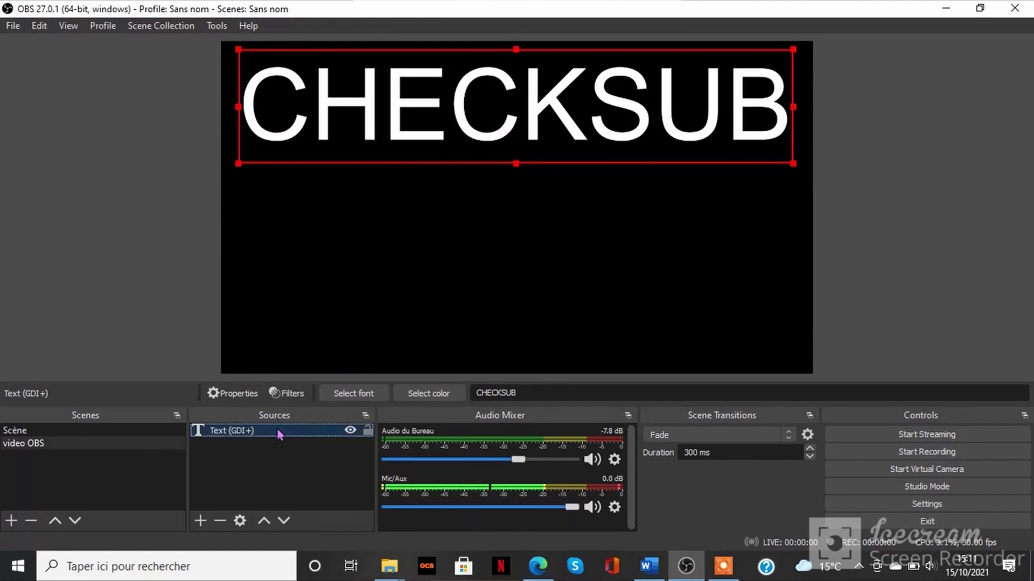
pyautogui.click(220, 525)
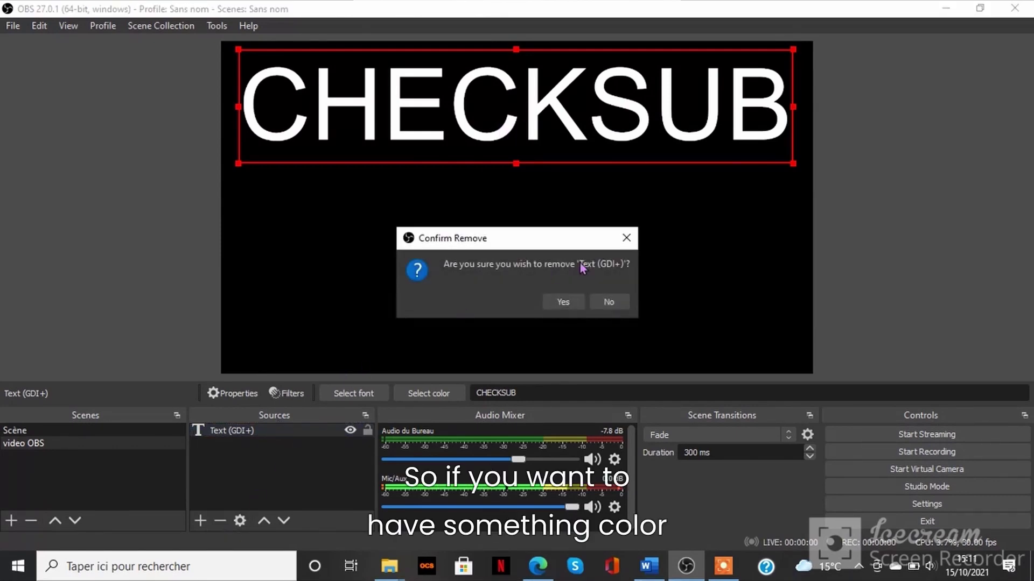
pyautogui.click(571, 301)
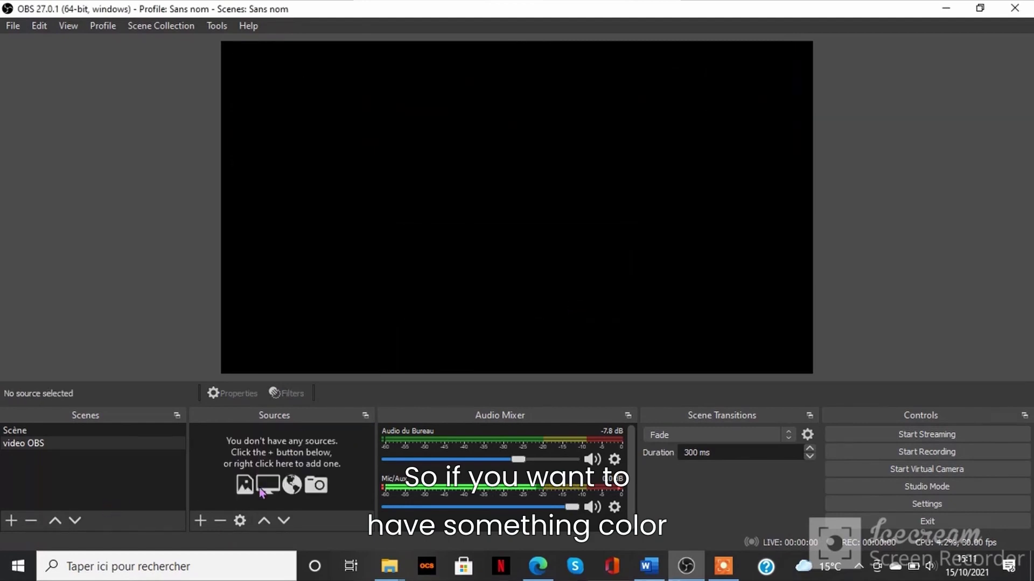
# Add a new Color Source in purple #6f0cd1 to the video OBS scene
pyautogui.click(201, 522)
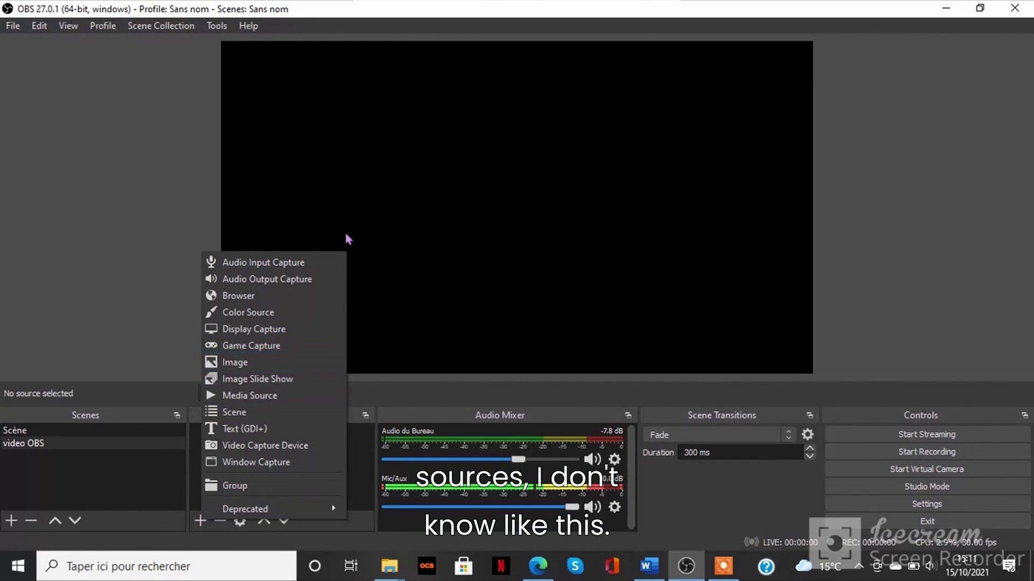
pyautogui.click(290, 310)
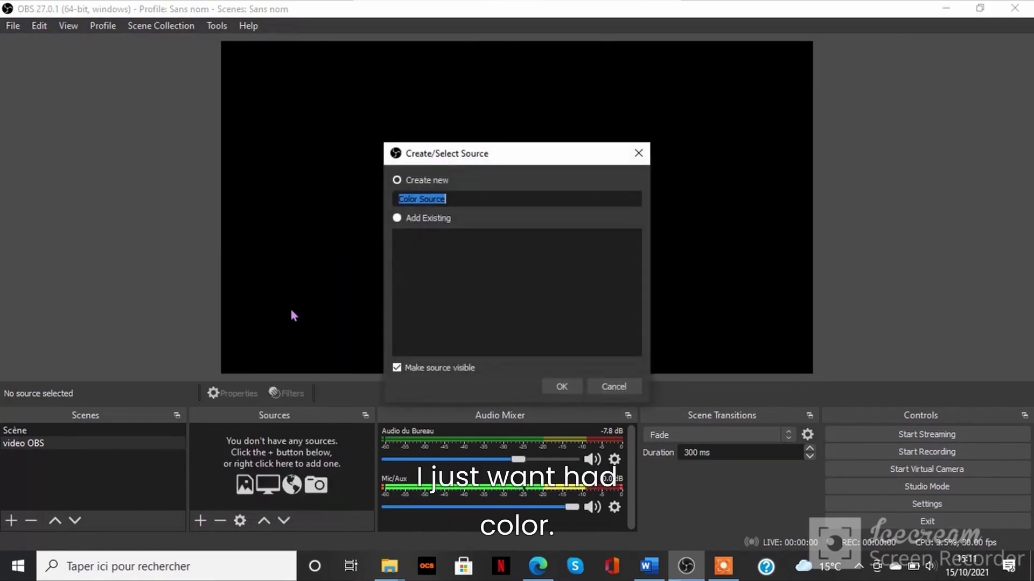
pyautogui.click(562, 385)
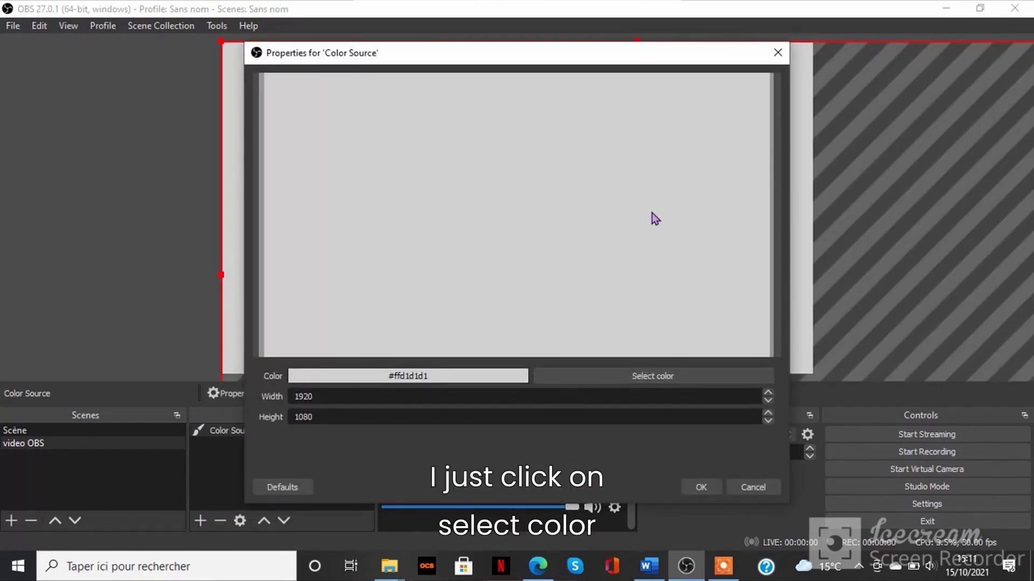
pyautogui.click(589, 373)
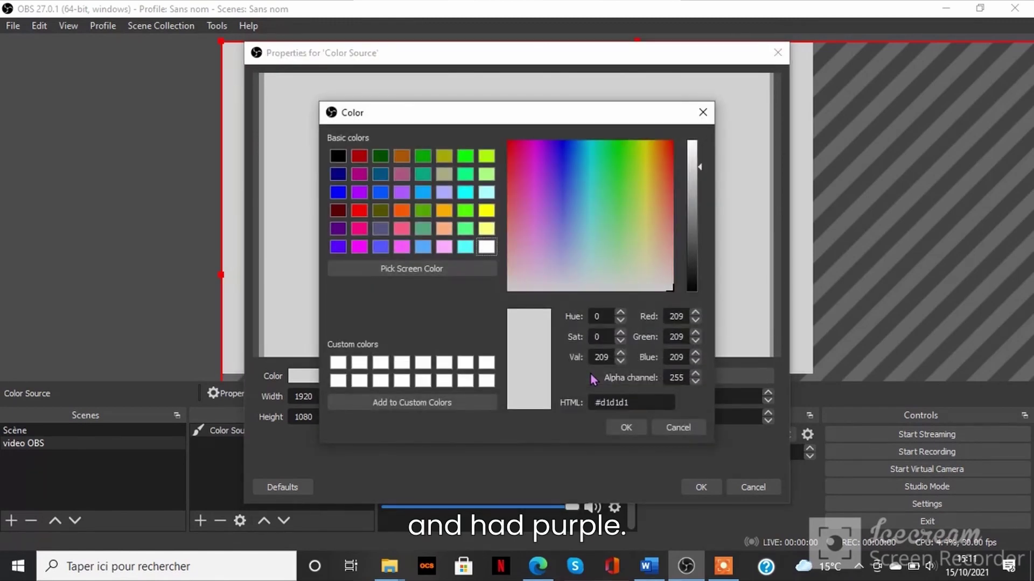
pyautogui.click(554, 158)
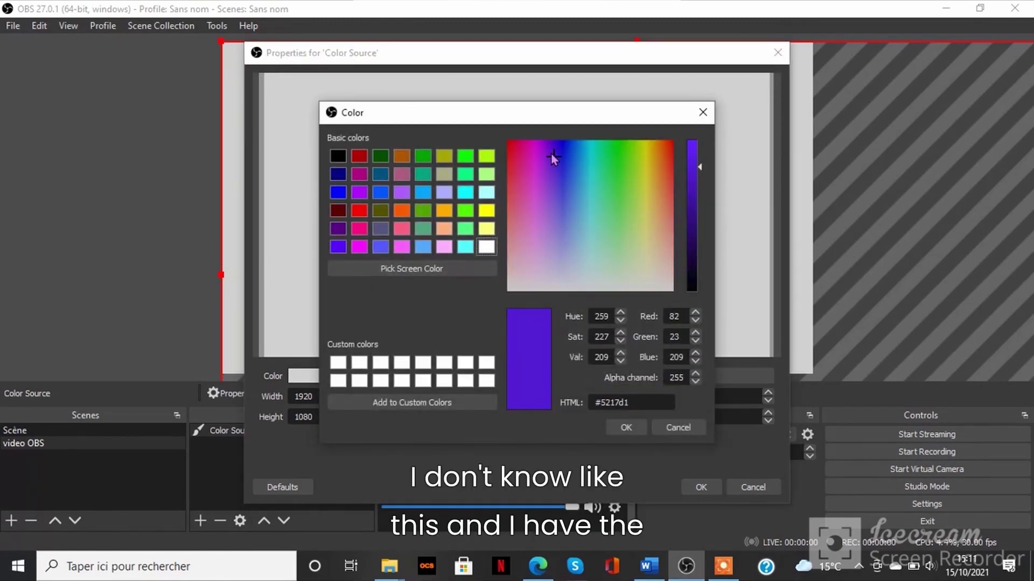
pyautogui.click(549, 149)
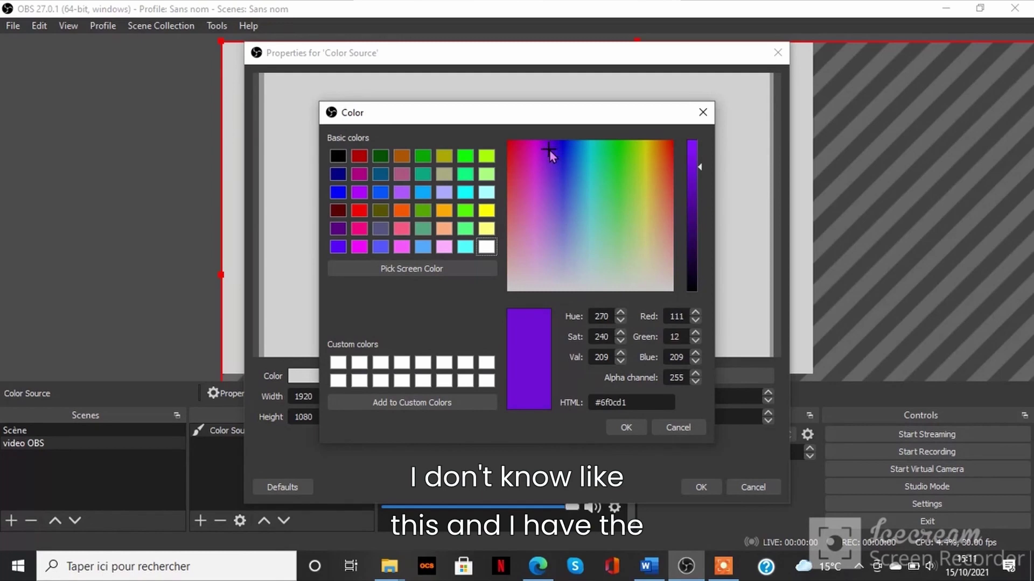
pyautogui.click(635, 433)
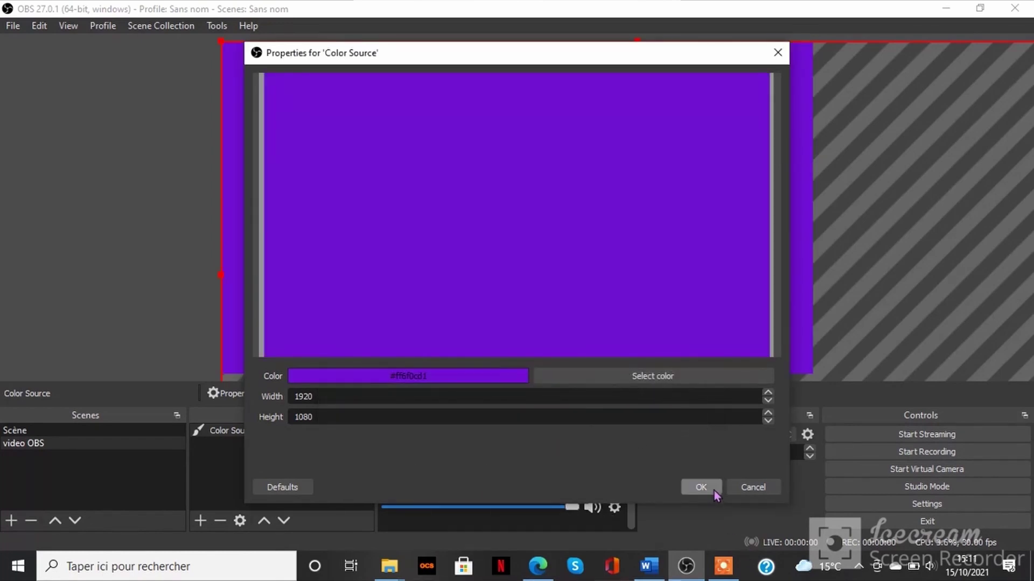
pyautogui.click(701, 487)
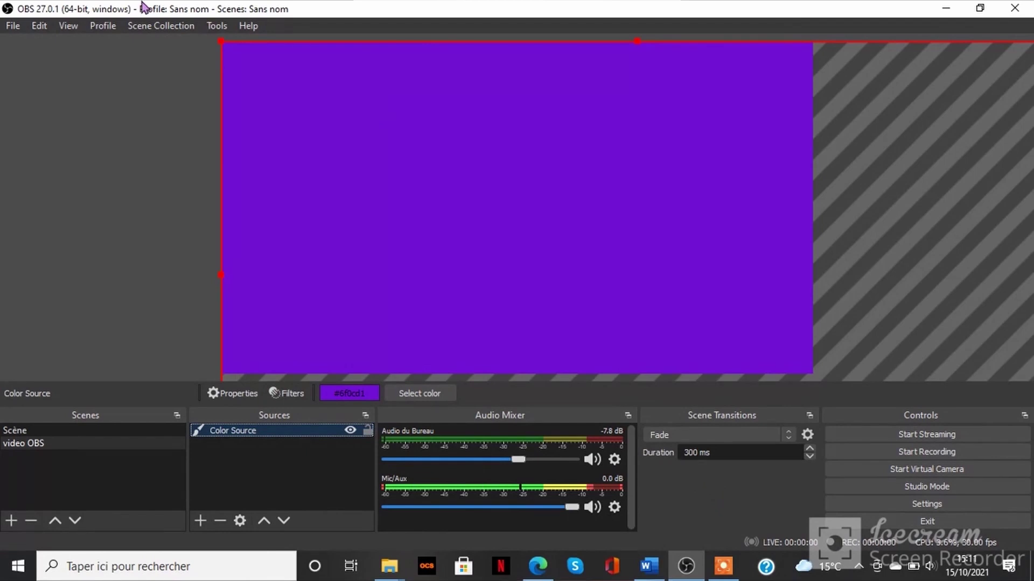